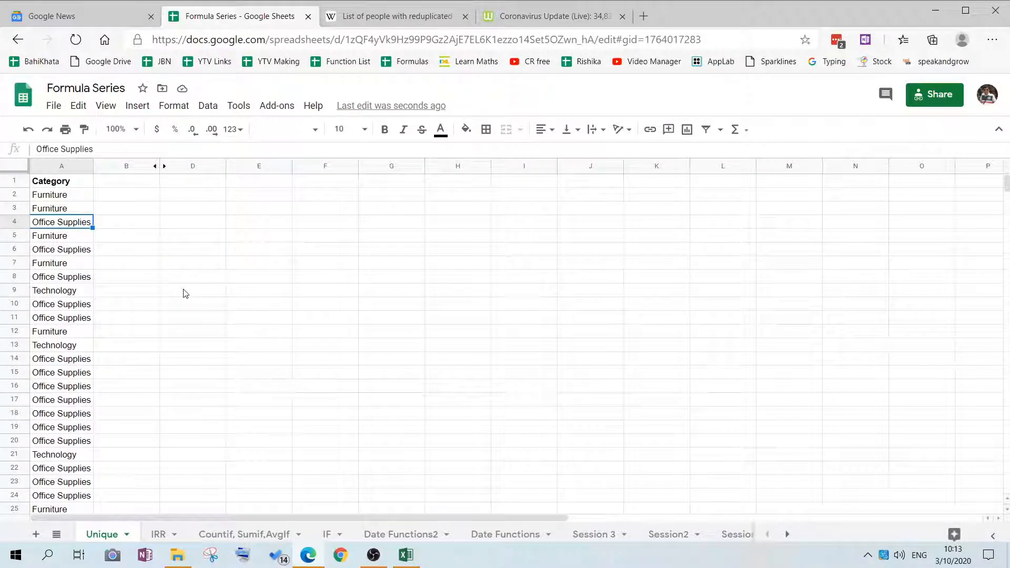
Step: Examine the repeated category entries in column A, such as Furniture and Office Supplies
key("Up")
key("Up")
key("Up")
key("Right")
key("Right")
key("Right")
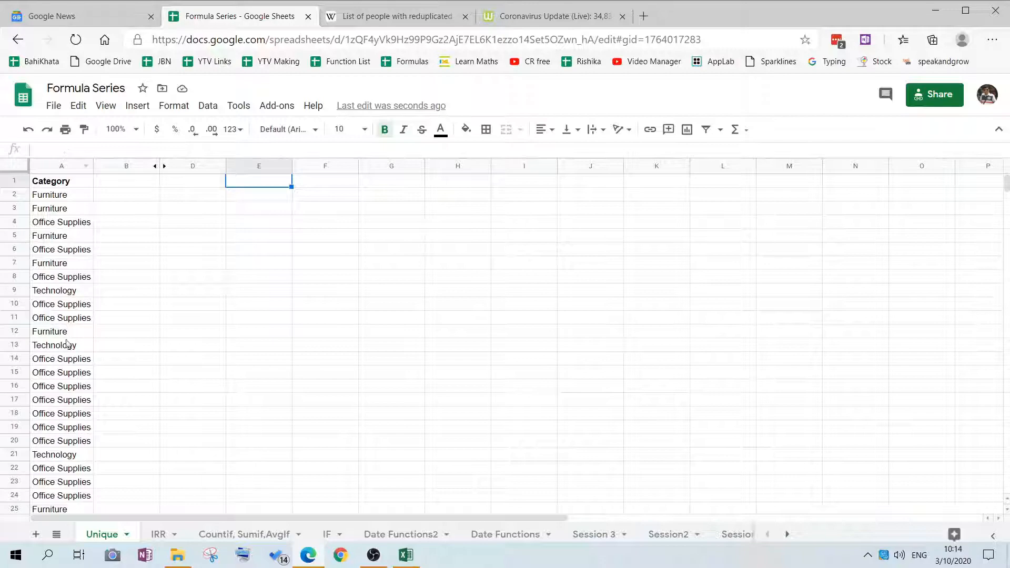
left_click(69, 197)
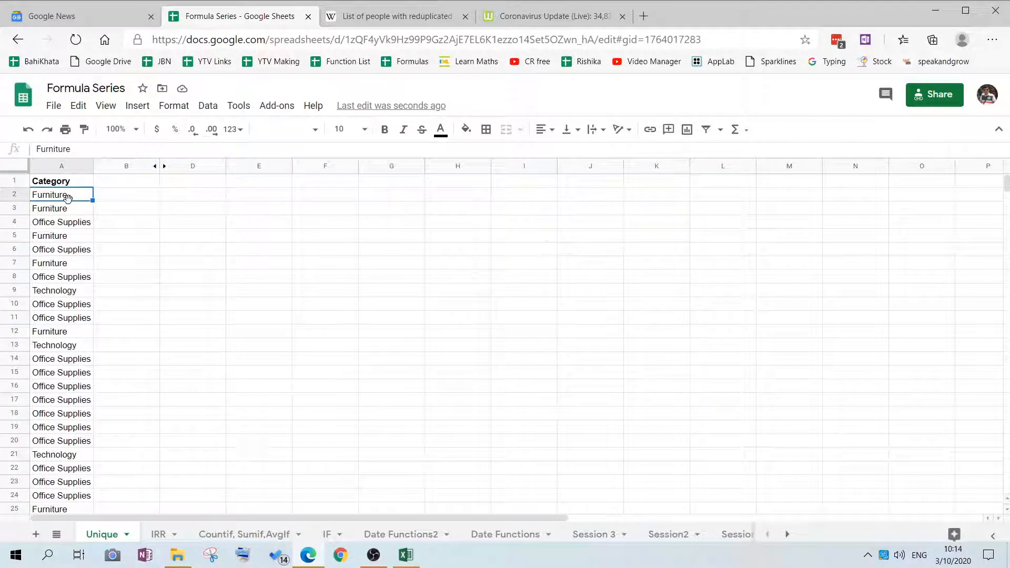
left_click(69, 225)
left_click(67, 238)
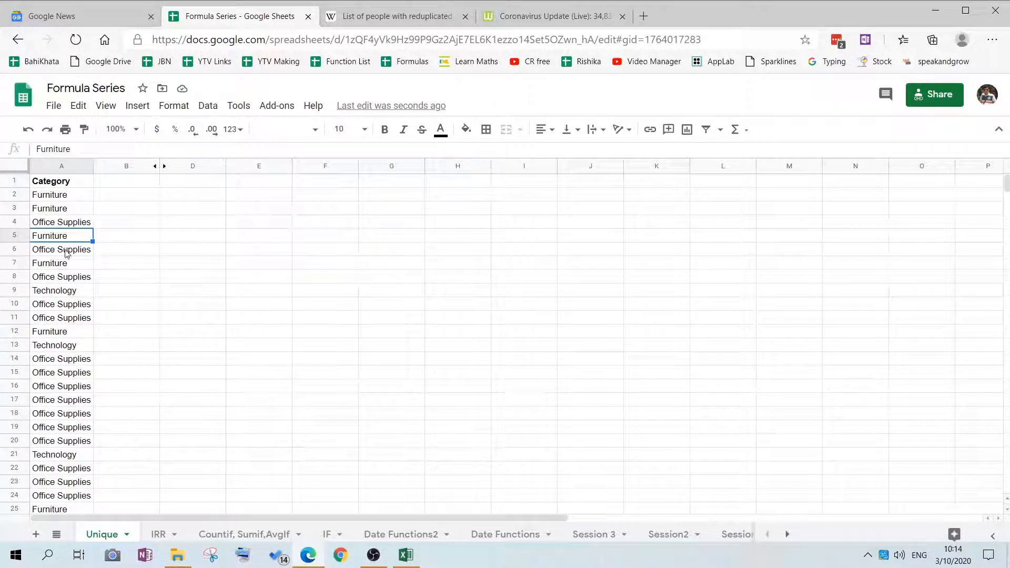
left_click(66, 251)
left_click(62, 264)
left_click(69, 194)
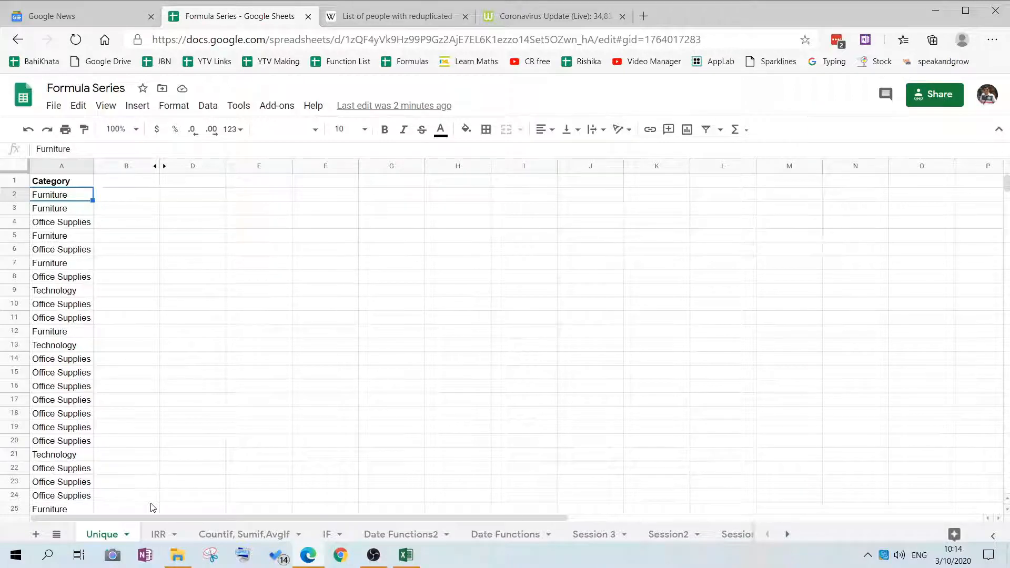
Step: List the distinct categories from cell E2 with a UNIQUE formula over A2:A9995, and check the resulting entries
key("Right")
key("Right")
key("Right")
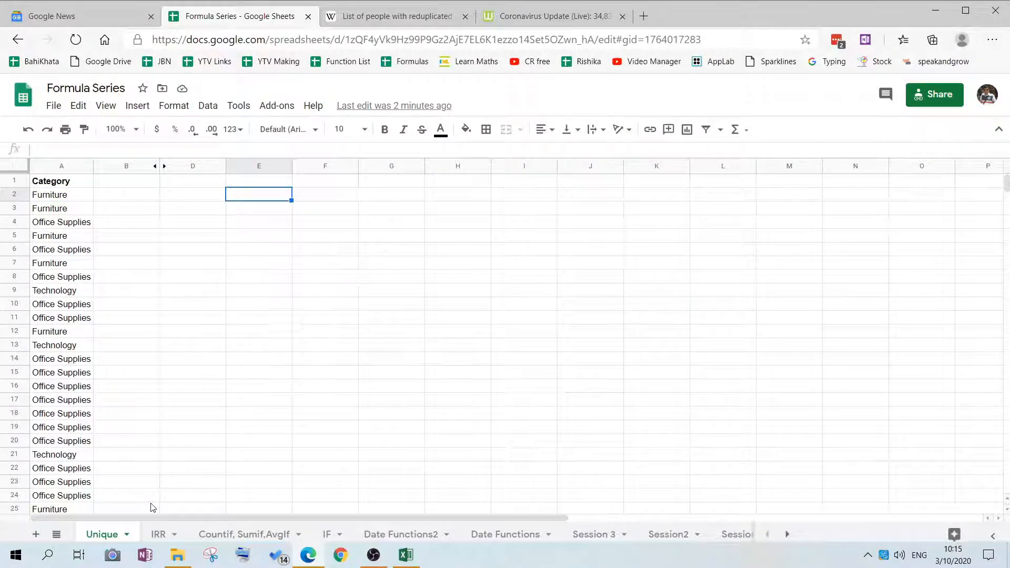
type("=uni")
key("Tab")
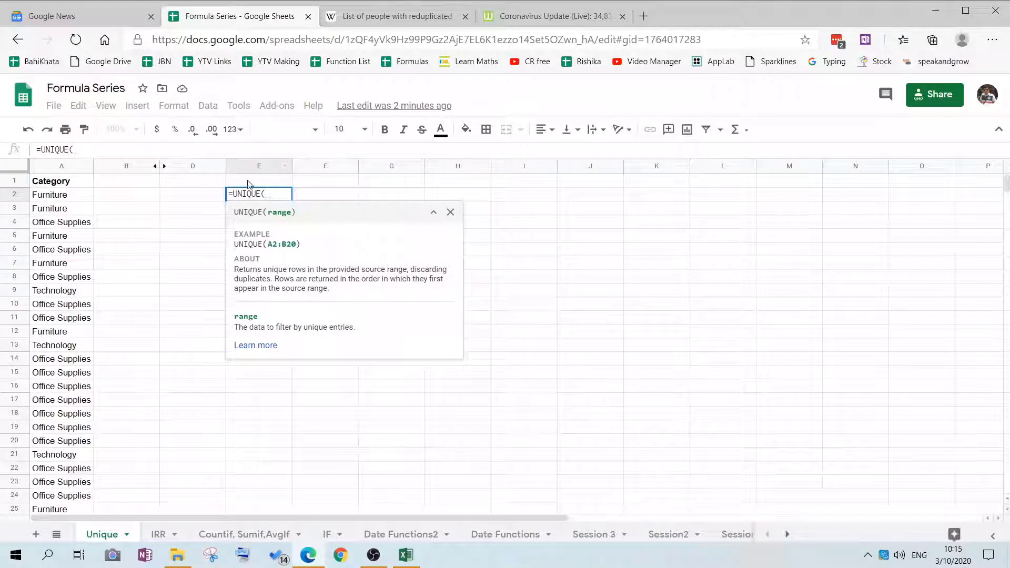
left_click(72, 198)
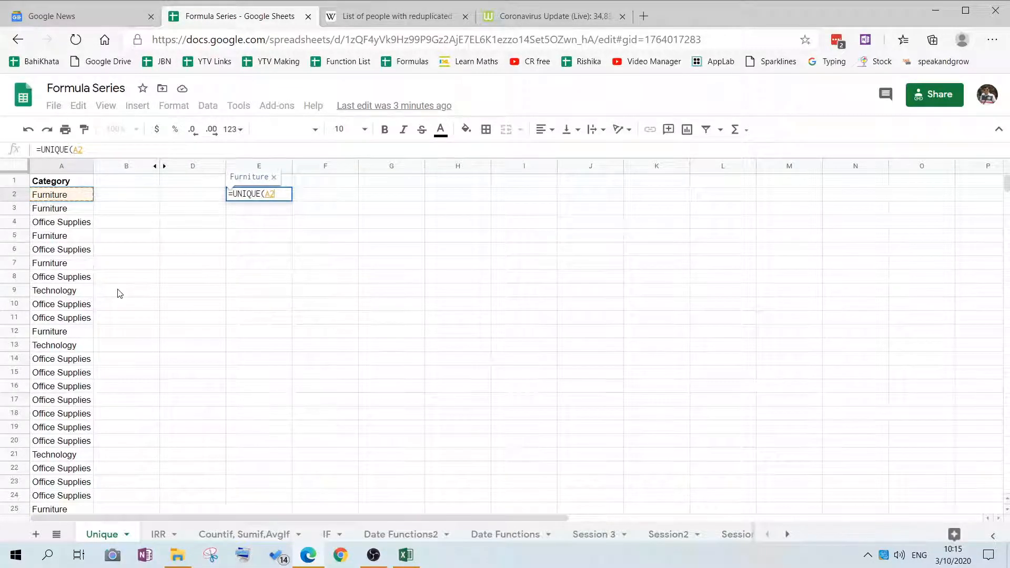
key("ctrl+shift+Down")
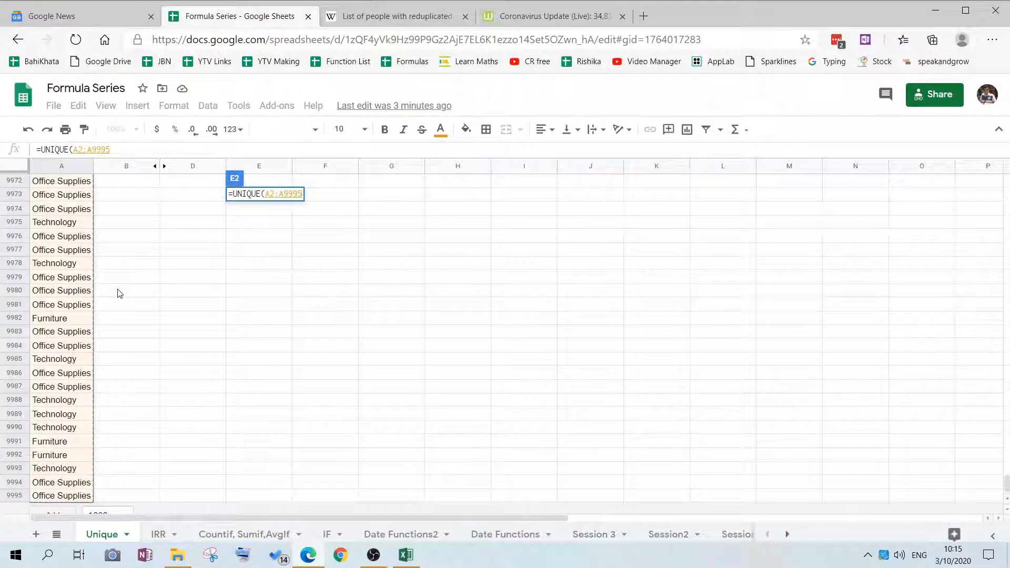
key("Return")
scroll(120, 294, "up", 1)
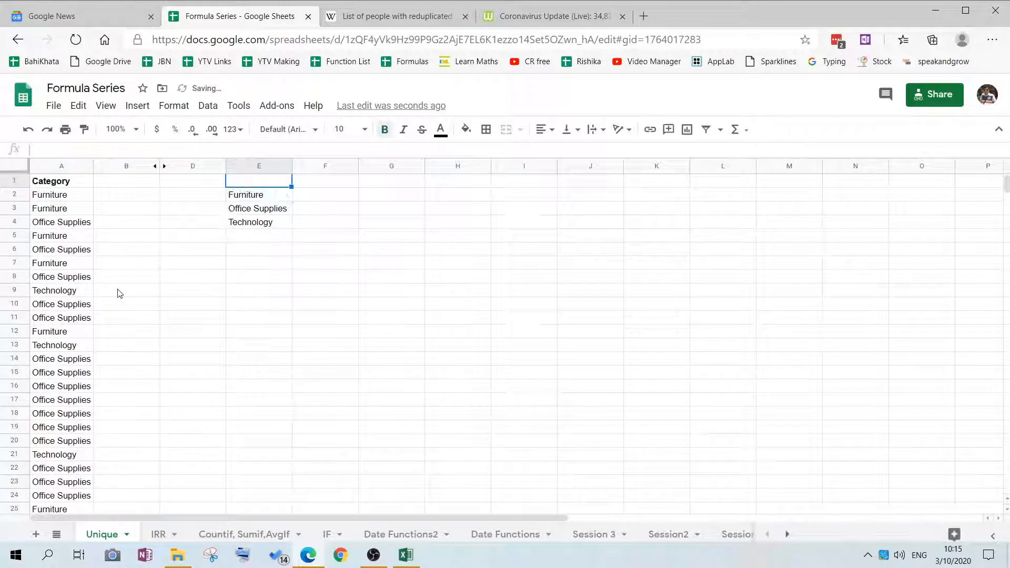
key("Up")
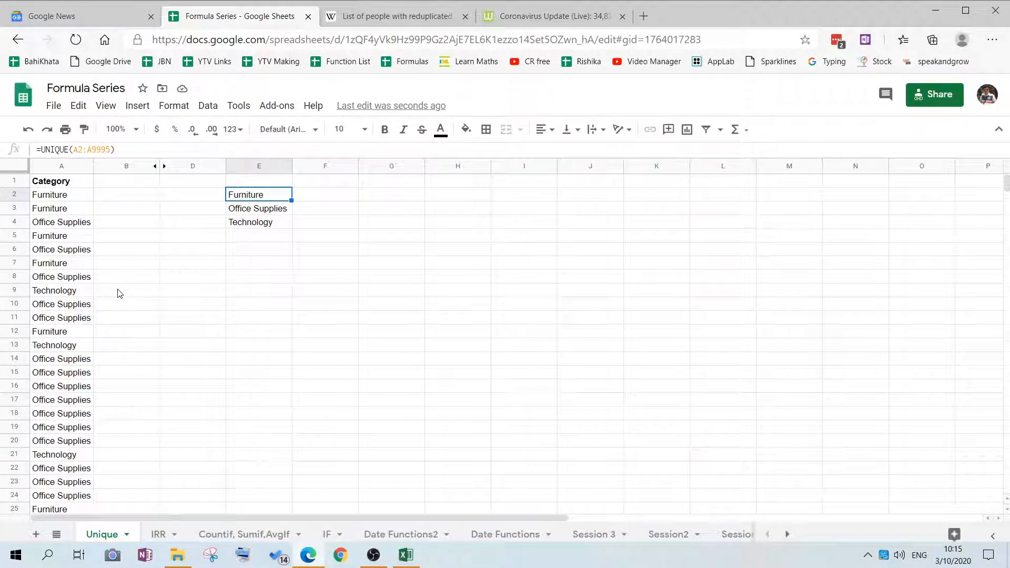
key("Down")
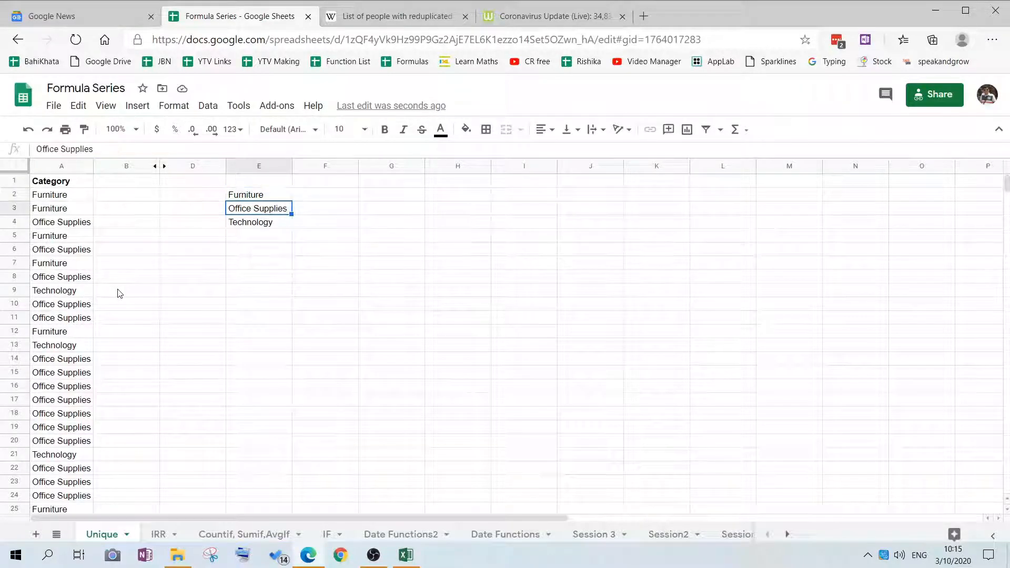
key("Down")
key("Up")
key("Up")
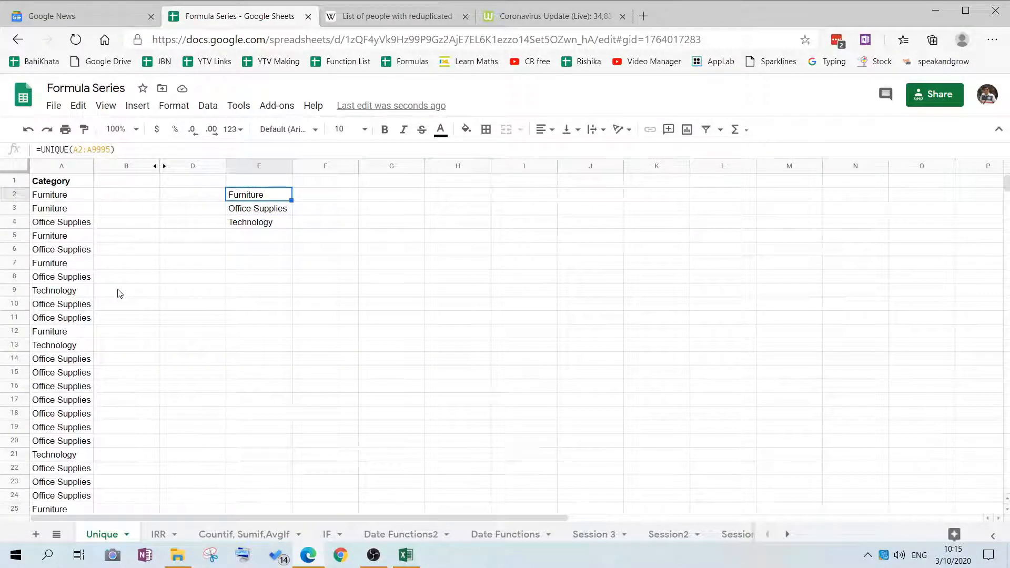
Step: Enter the heading Category in cell E1 above the distinct category list
key("Up")
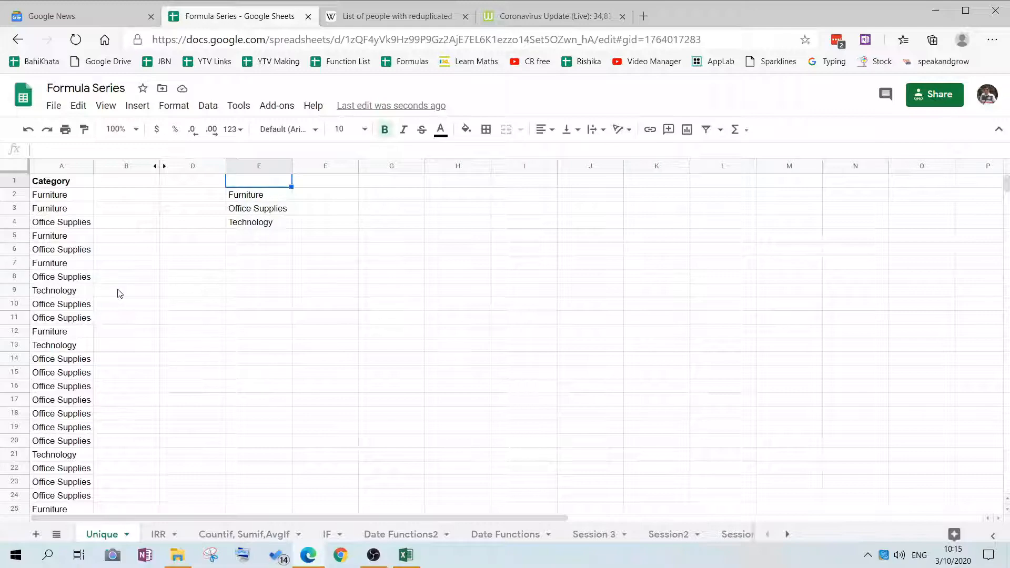
type("Cate")
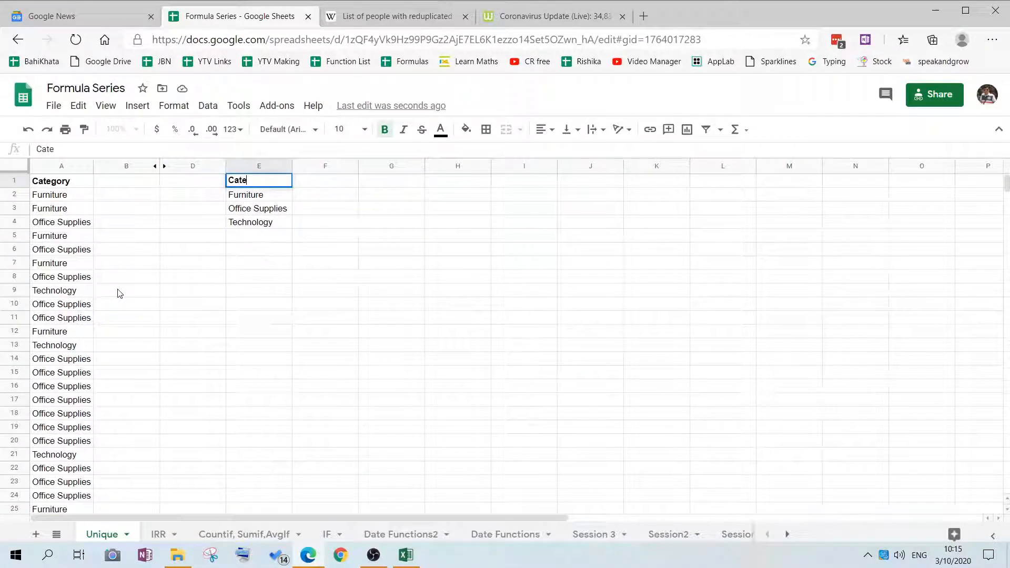
type("gory")
key("Return")
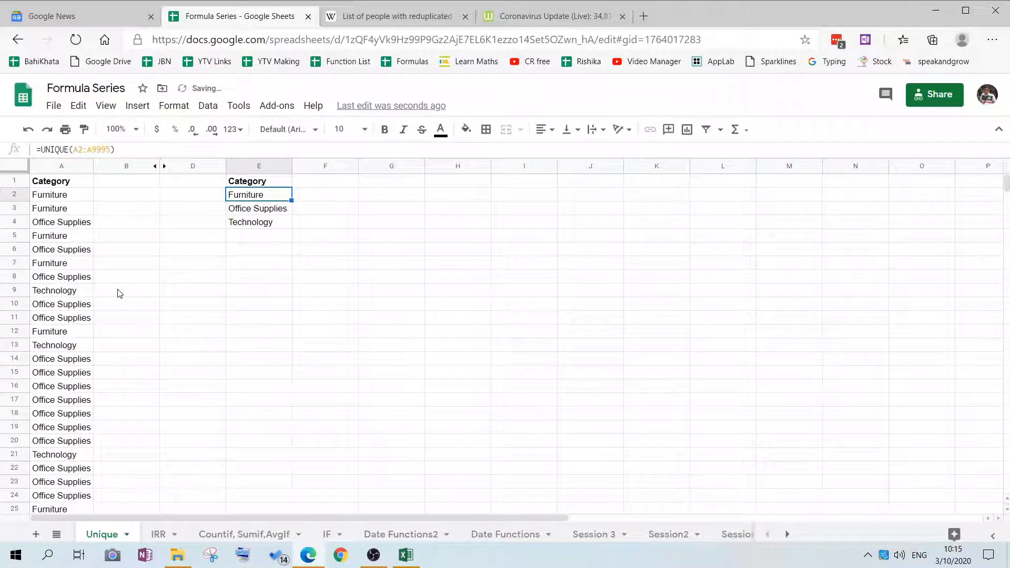
Step: Unhide column C and repeat its Sub-Category heading in cell G1 with the formula =C1
key("Up")
key("Left")
key("Left")
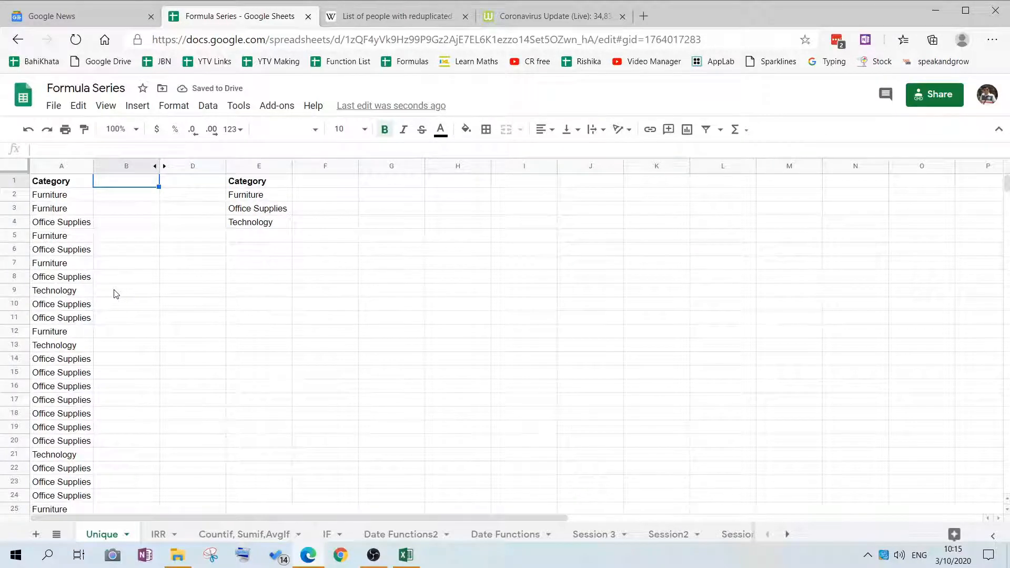
left_click(164, 167)
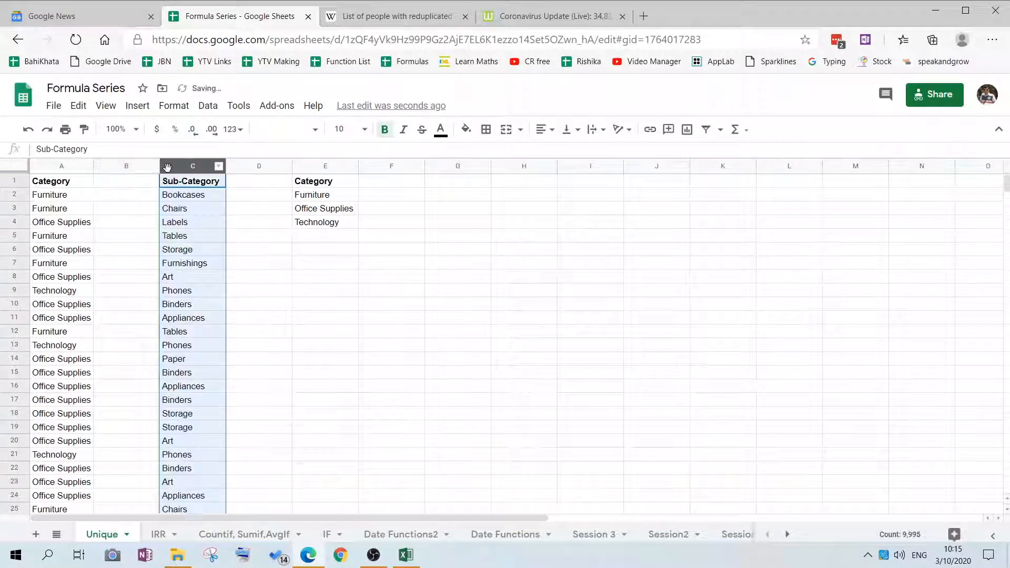
left_click(195, 209)
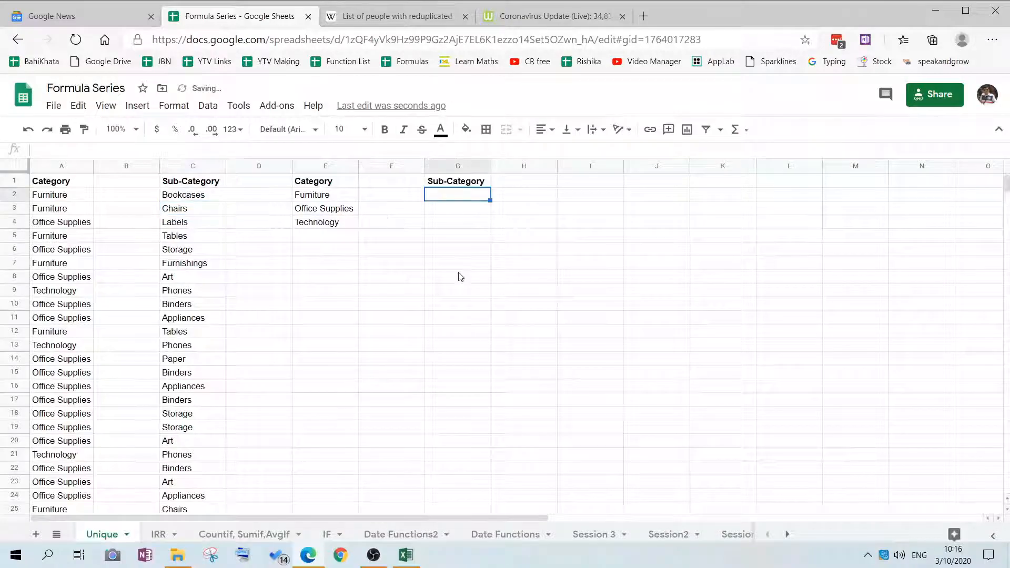
Step: List the distinct sub-categories from cell G2 with a UNIQUE formula over C2:C9995
type("=uni")
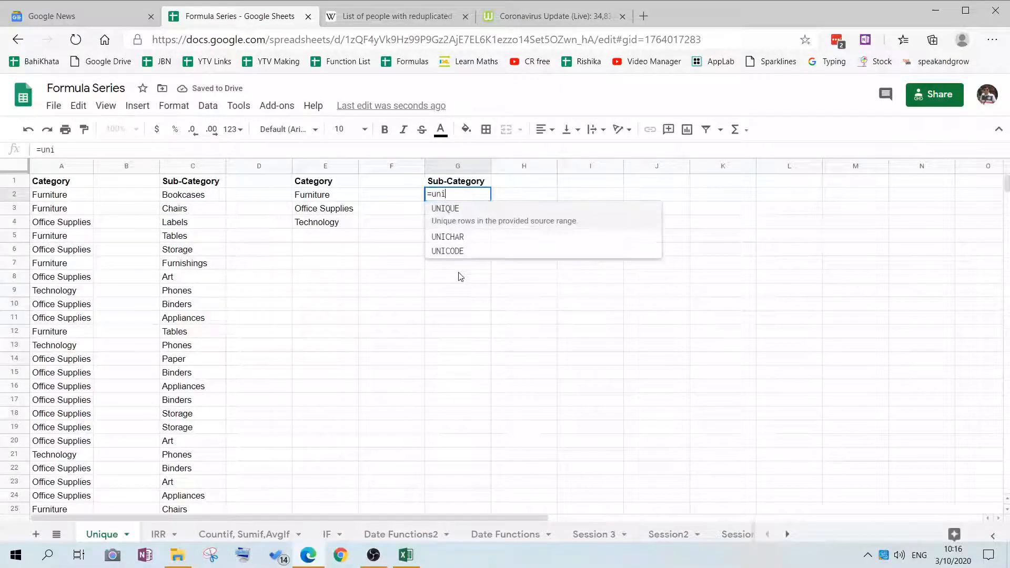
key("Tab")
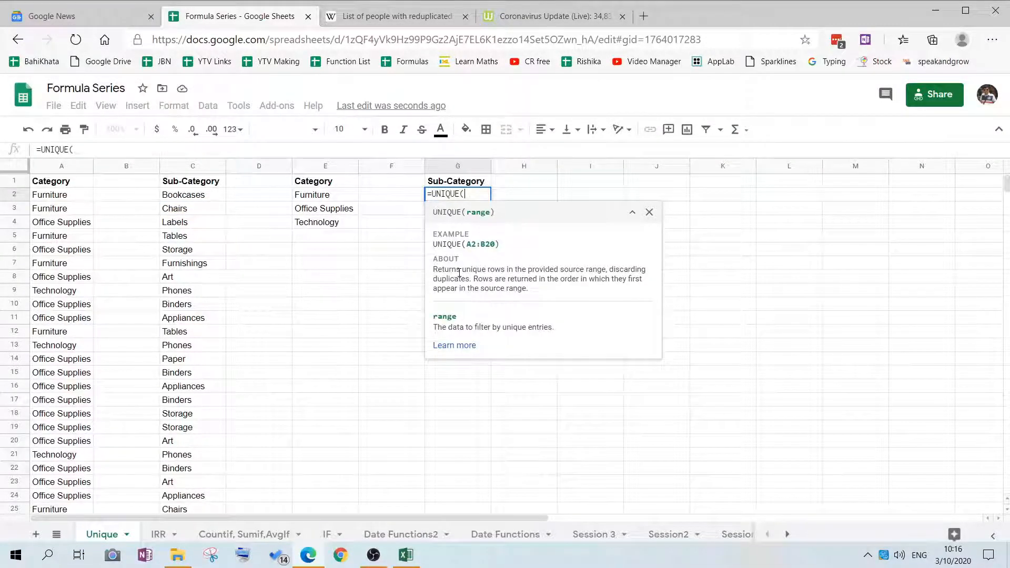
key("Left")
key("Left")
key("Left")
key("Left")
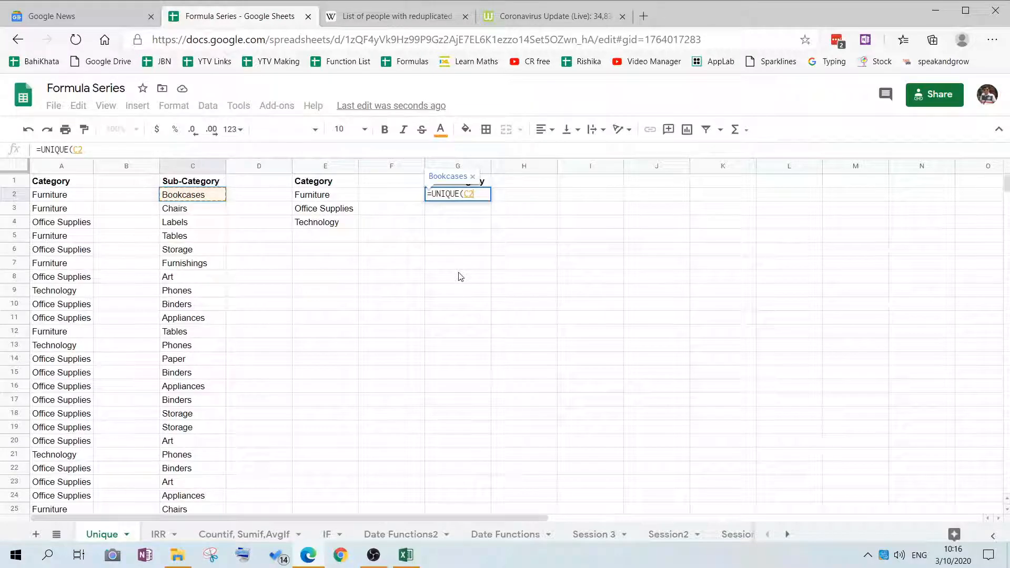
key("ctrl+shift+Down")
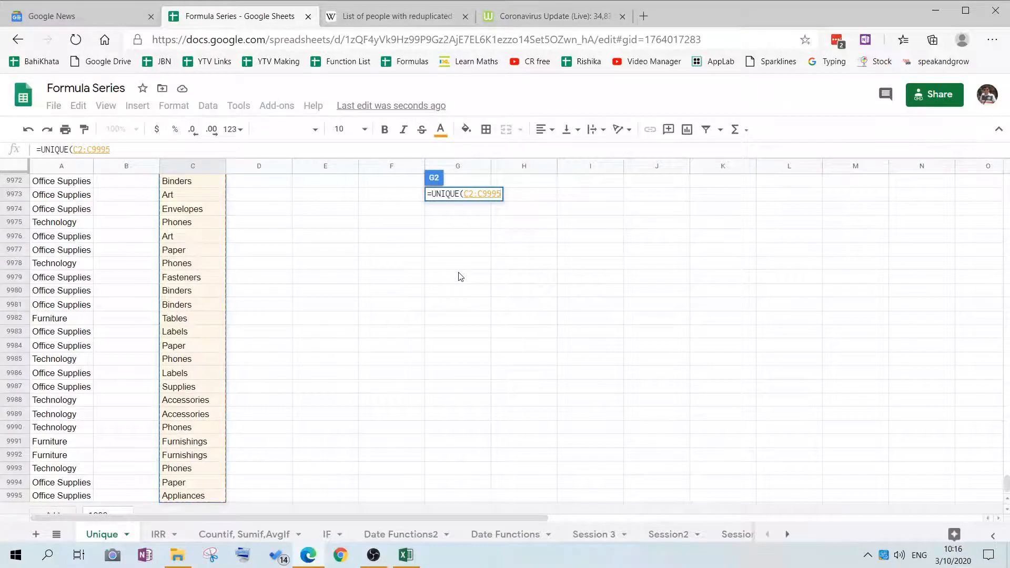
key("Return")
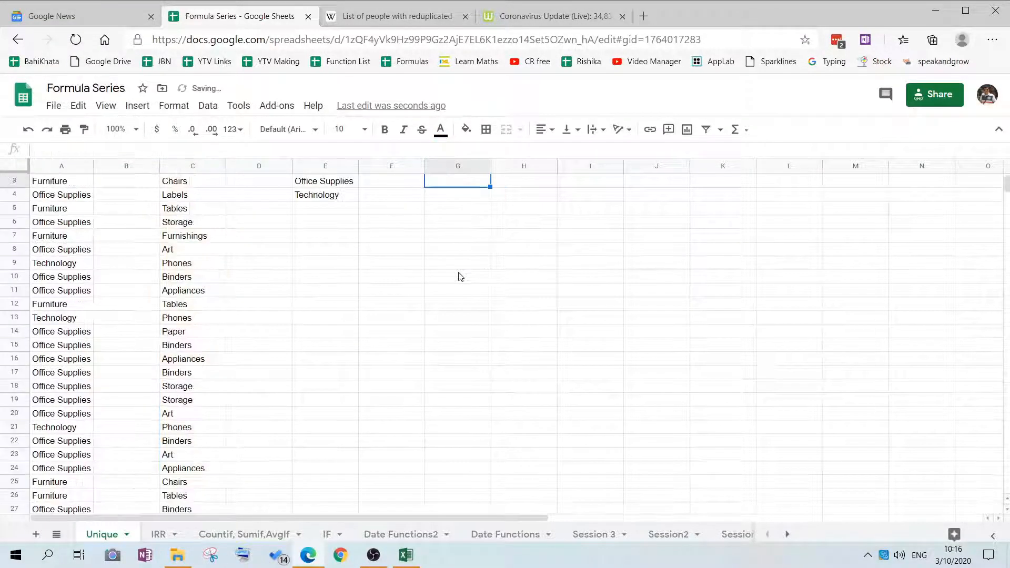
key("ctrl+Up")
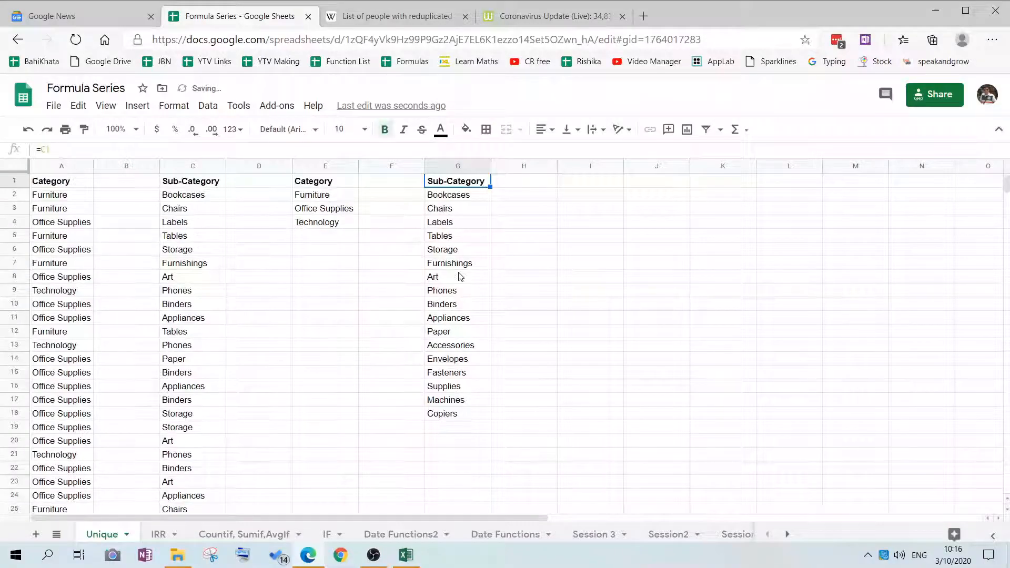
Step: Wrap the UNIQUE formula in G2 in a SORT function to order the sub-categories alphabetically
key("Down")
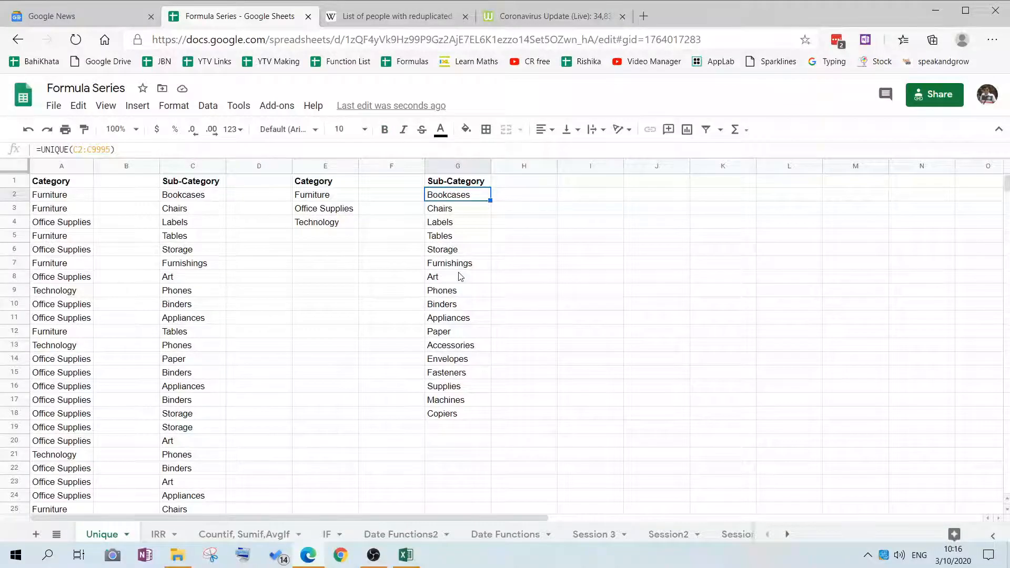
left_click(40, 150)
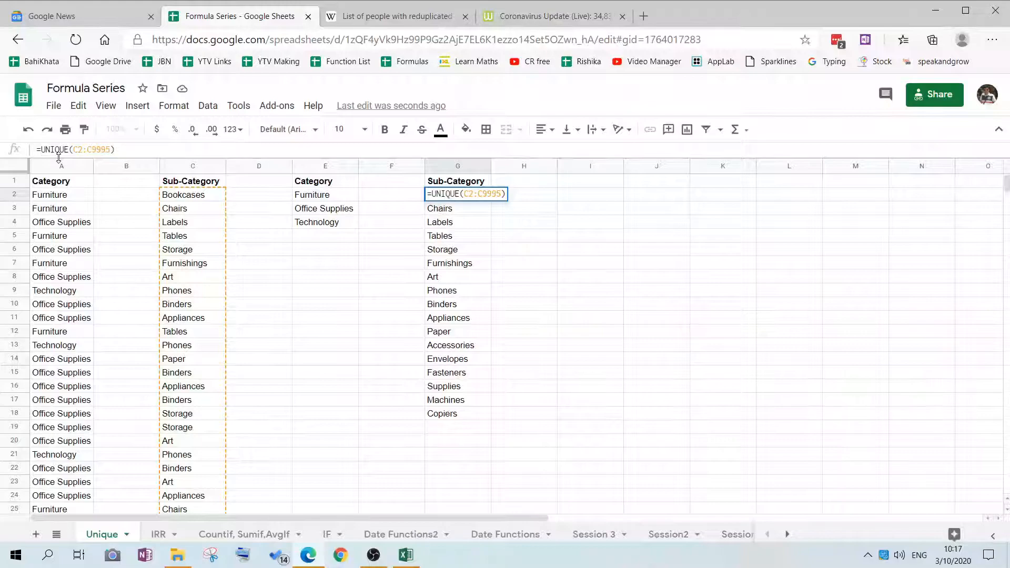
type("sort(")
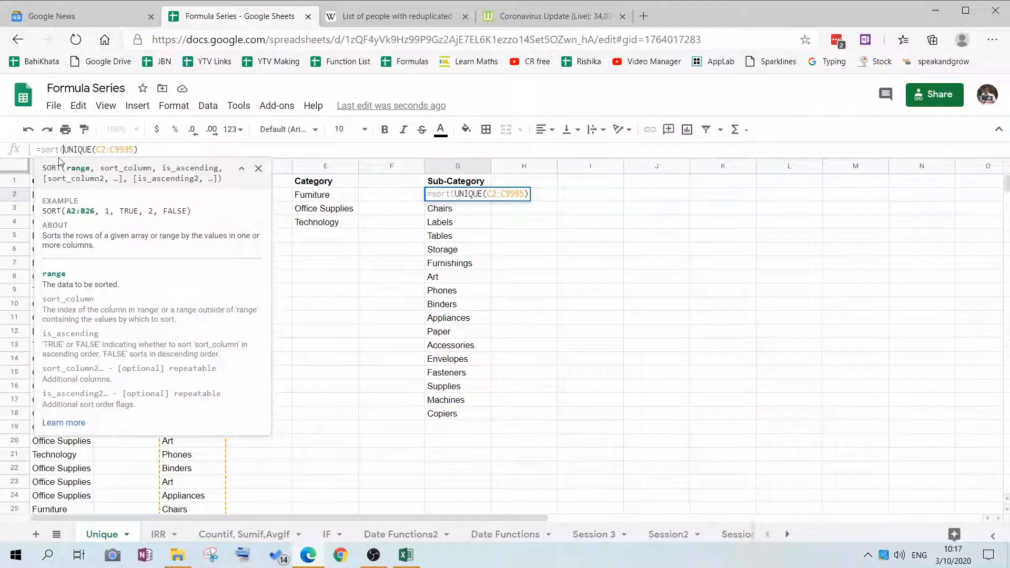
key("Return")
key("Up")
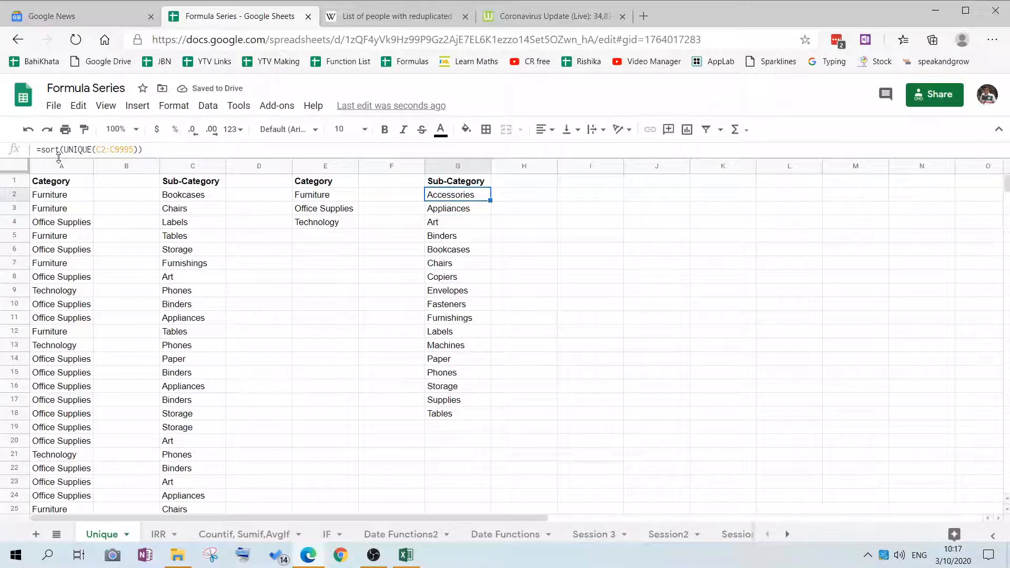
Step: Sort the sub-category list in descending order by giving G2's SORT function the sort column 1 and ascending flag 0
left_click(140, 152)
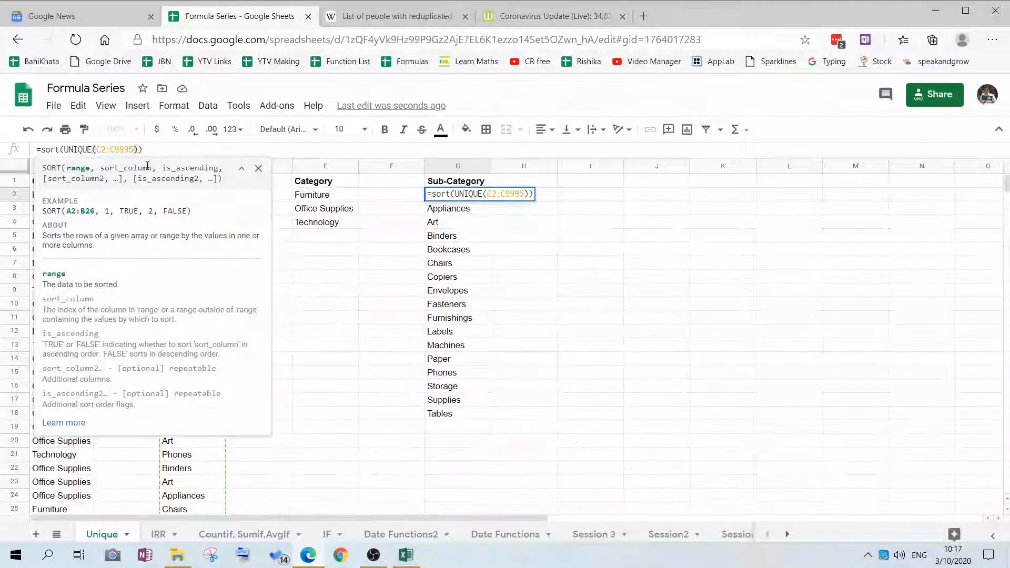
type(",")
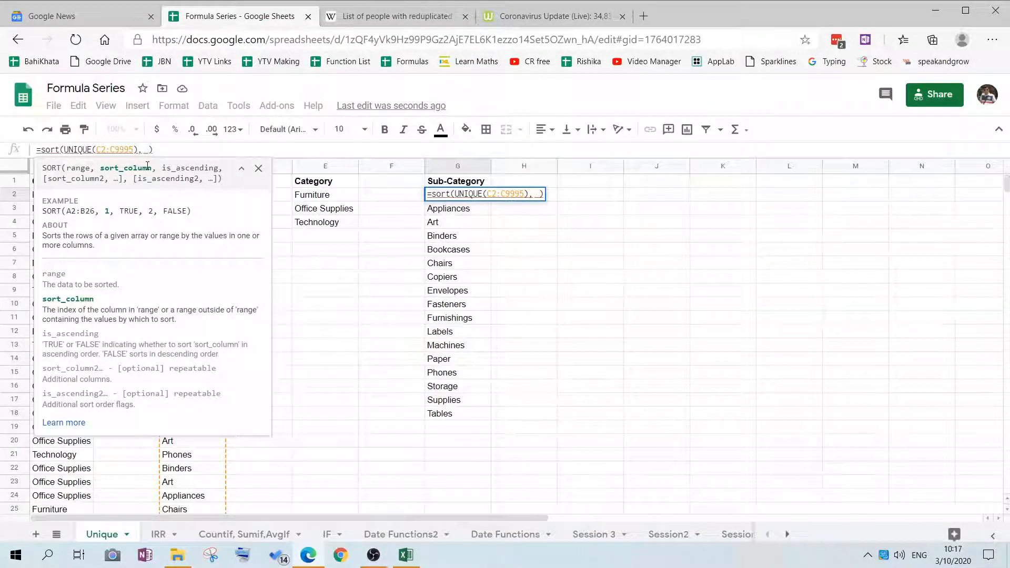
key("BackSpace")
type("1")
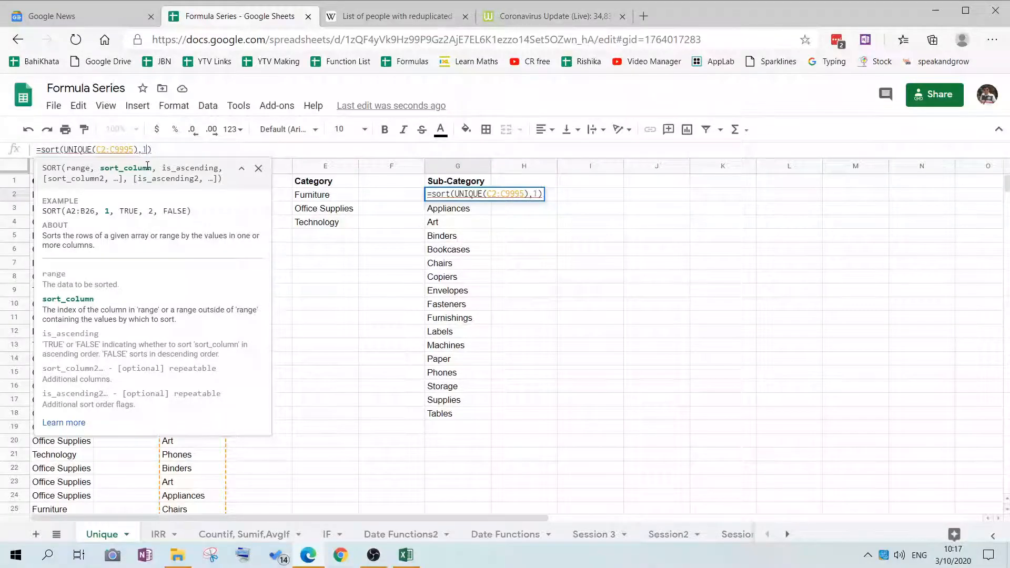
type(",")
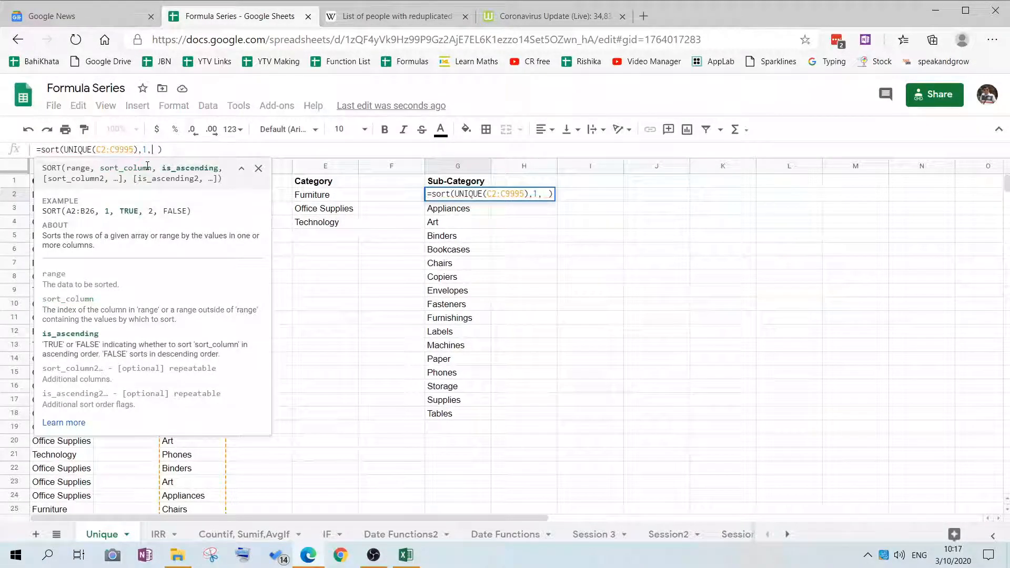
key("BackSpace")
type("0")
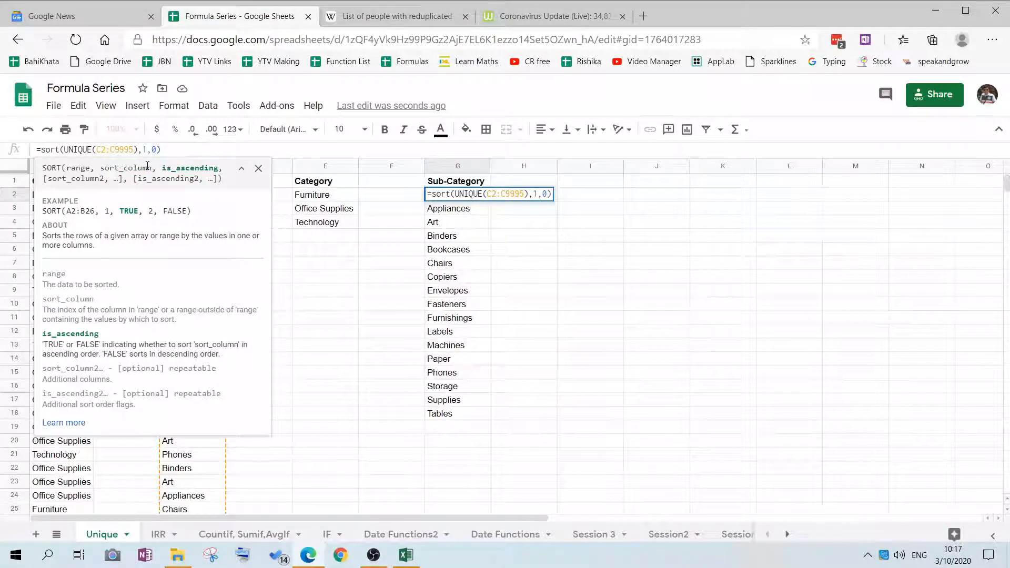
key("Return")
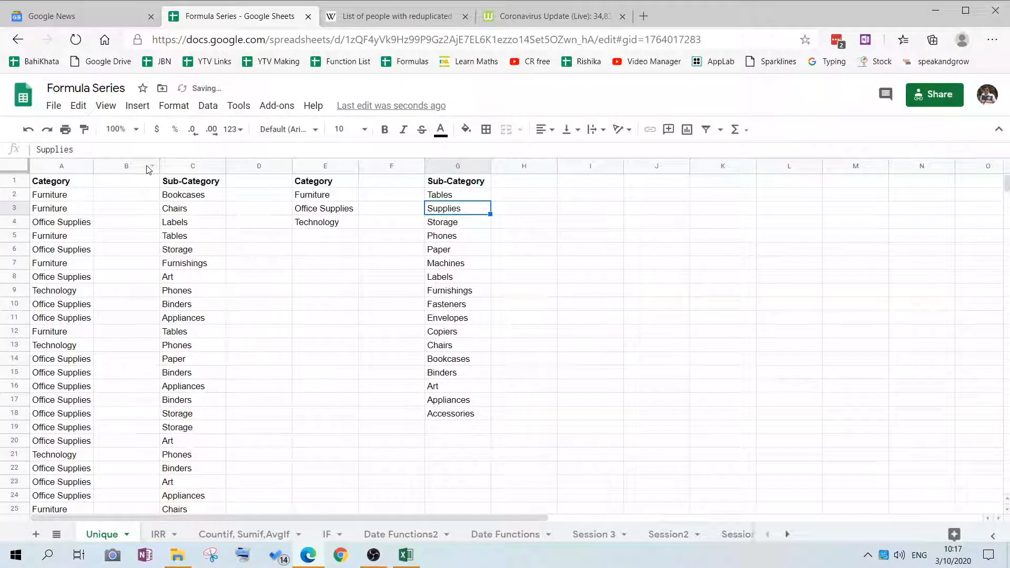
key("Up")
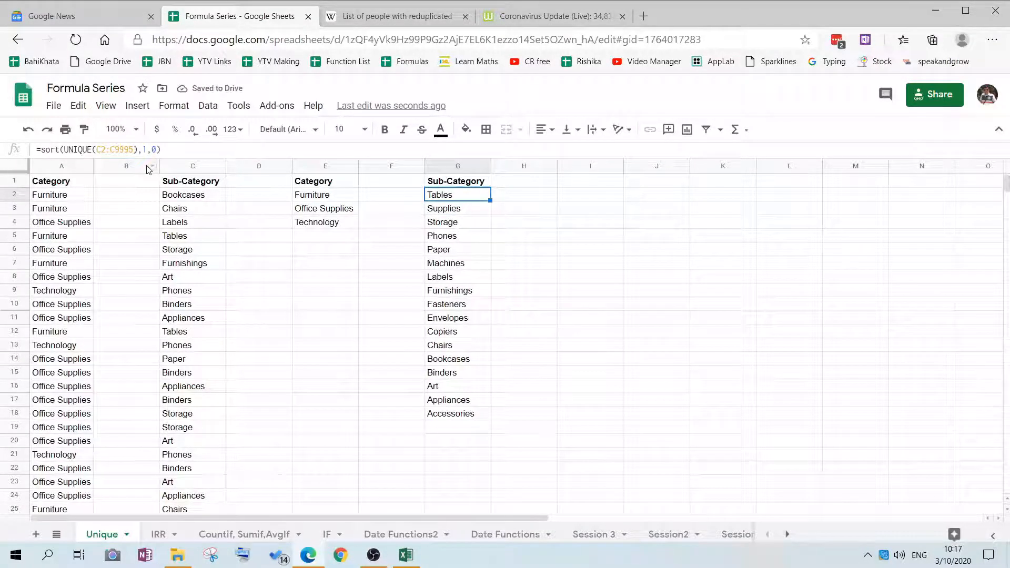